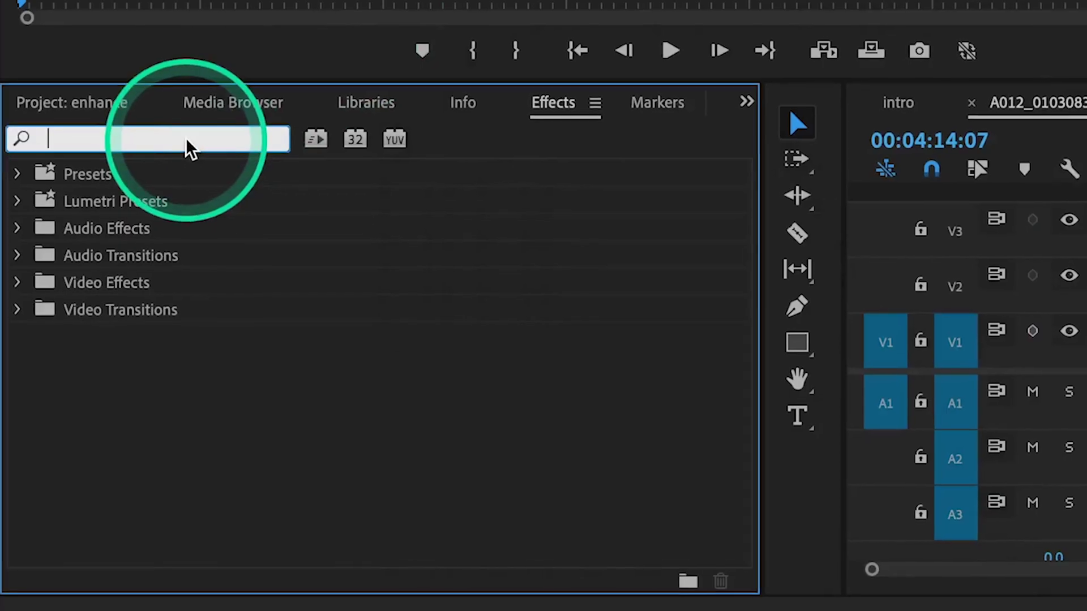
Apply DeNoise to the clip's audio and expose its Amount and Make-Up Gain parameters
{"action": "type", "text": "DENOISE"}
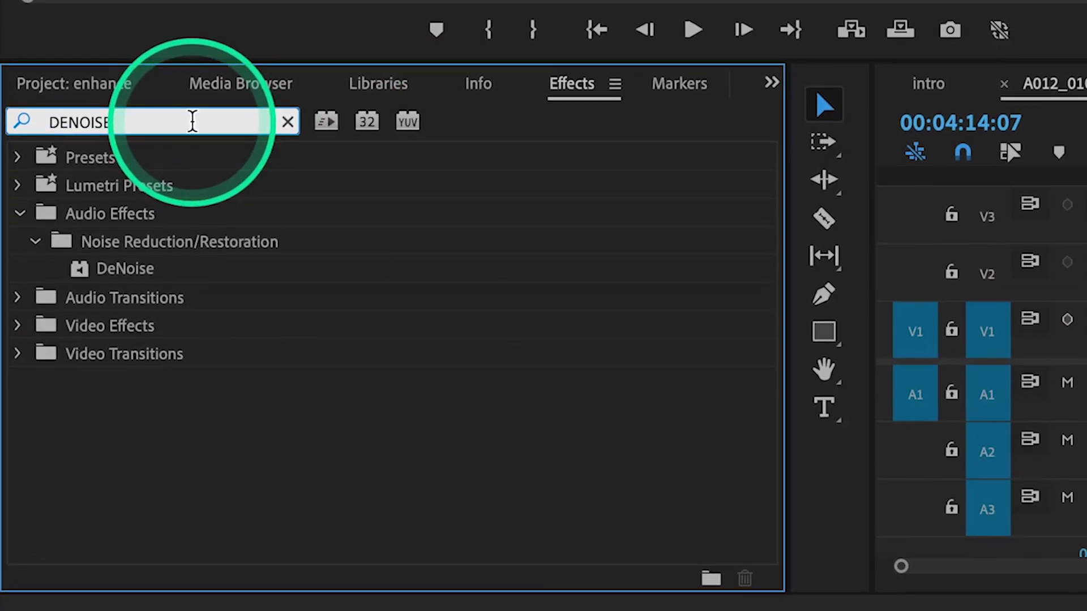
{"action": "left_click", "coordinate": [126, 278]}
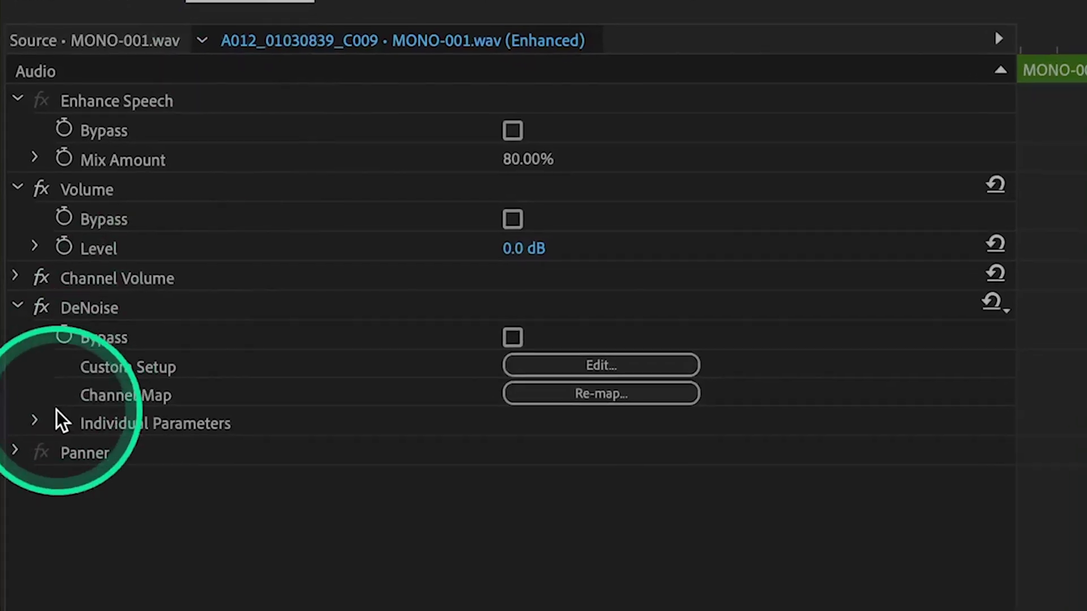
{"action": "left_click", "coordinate": [34, 421]}
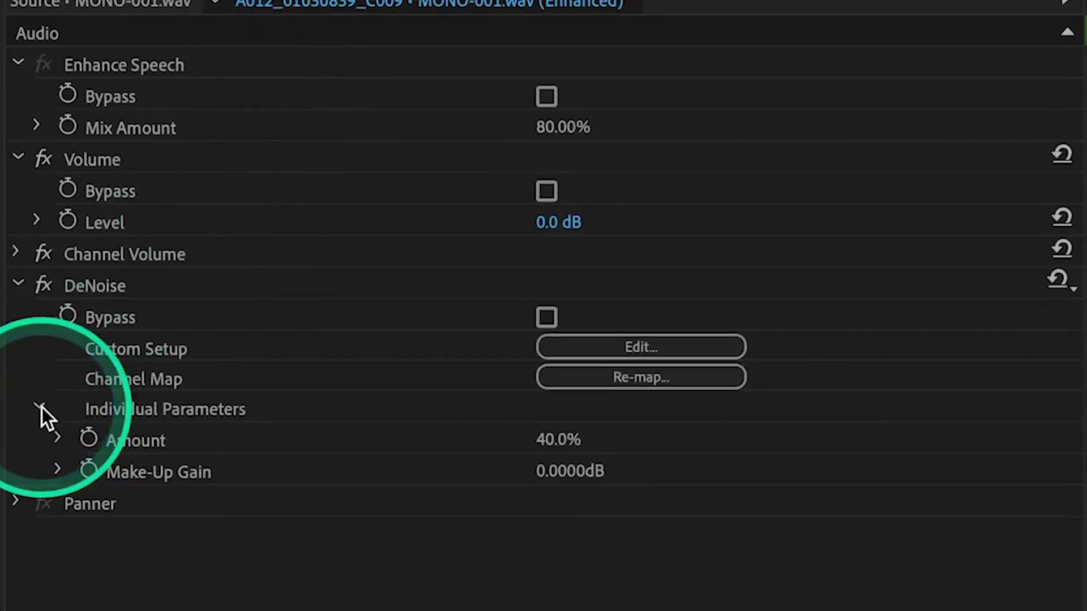
{"action": "left_click", "coordinate": [61, 457]}
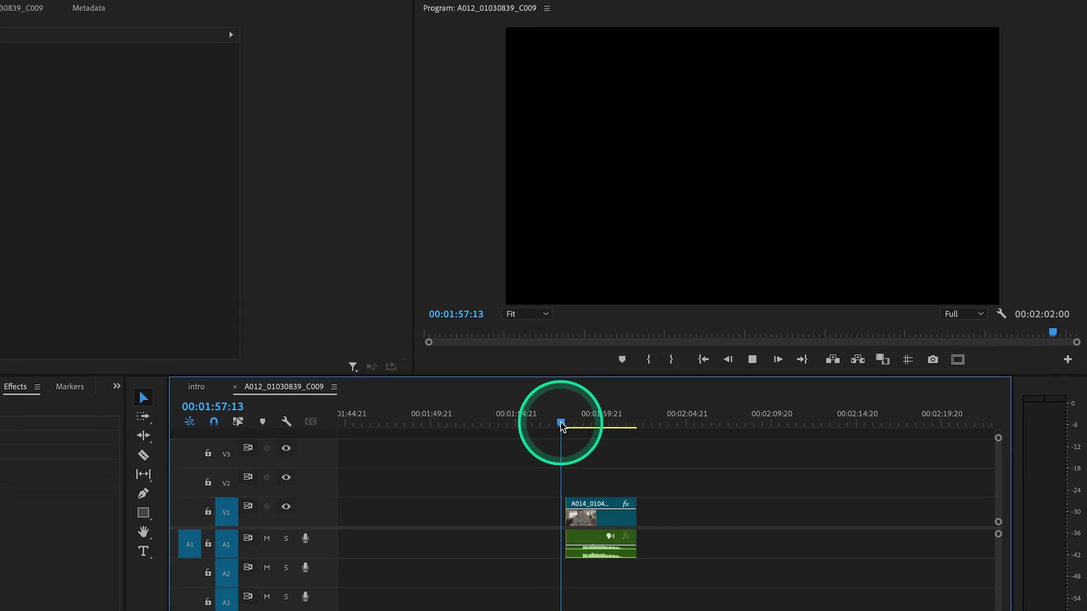
Preview the denoised clip, then park the playhead at 00:01:57:09 just before it
{"action": "key", "text": "space"}
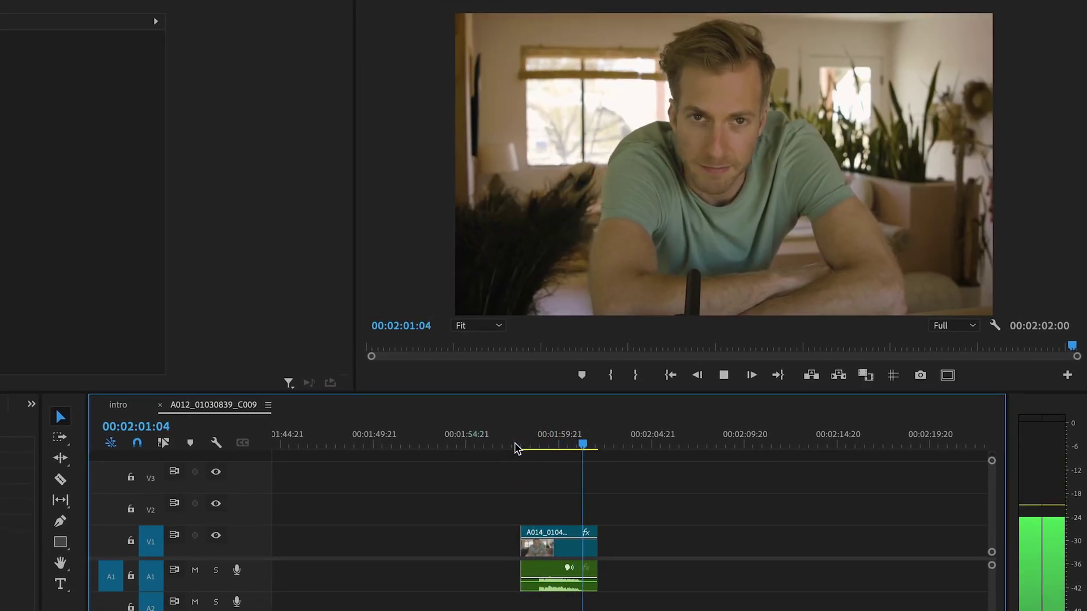
{"action": "left_click", "coordinate": [516, 445]}
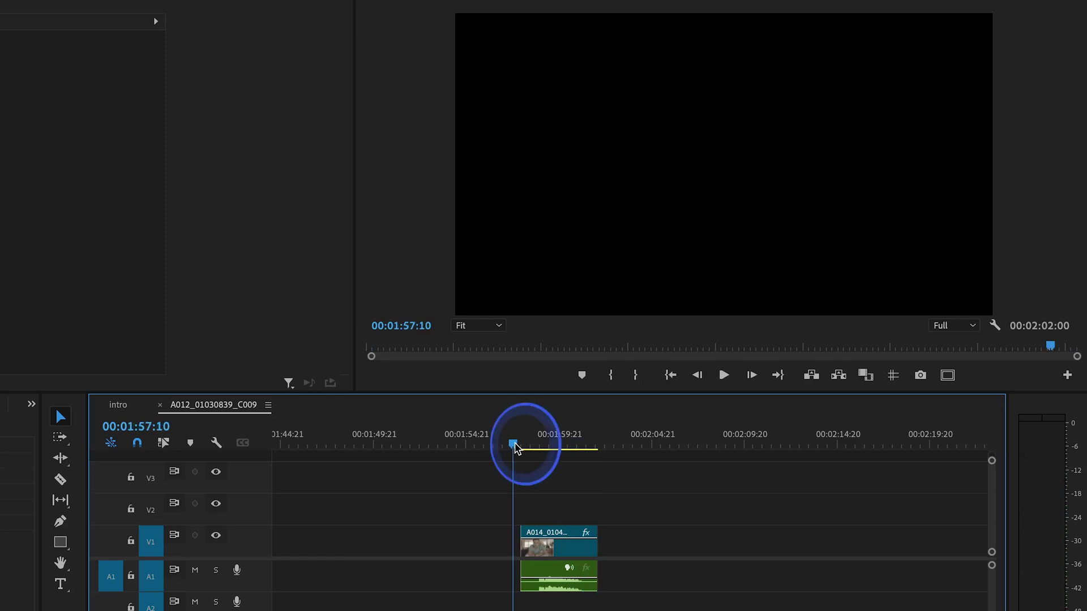
{"action": "left_click", "coordinate": [515, 446]}
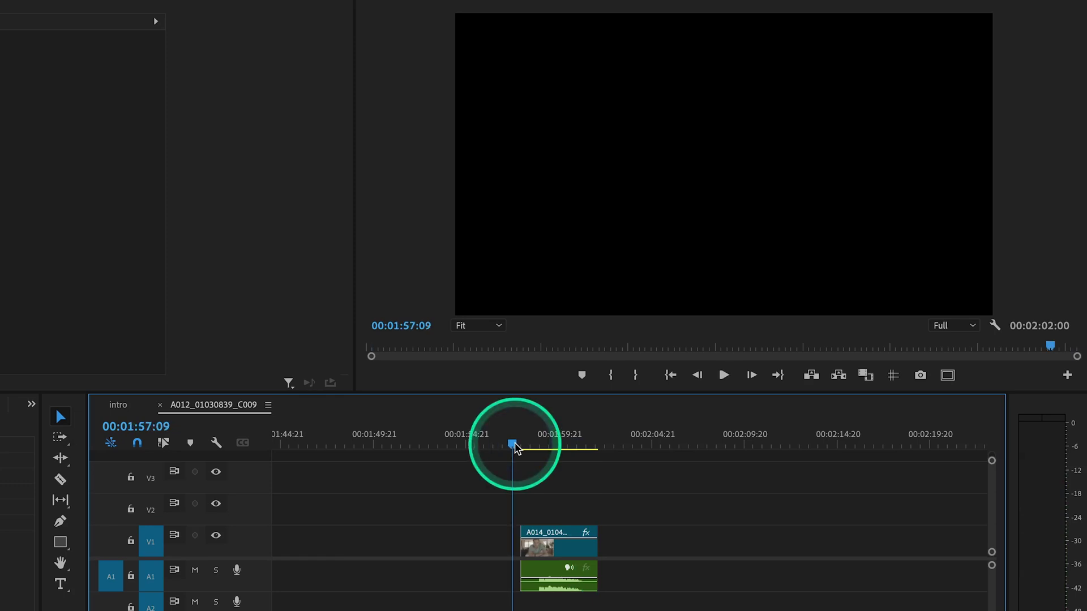
{"action": "left_click", "coordinate": [683, 312]}
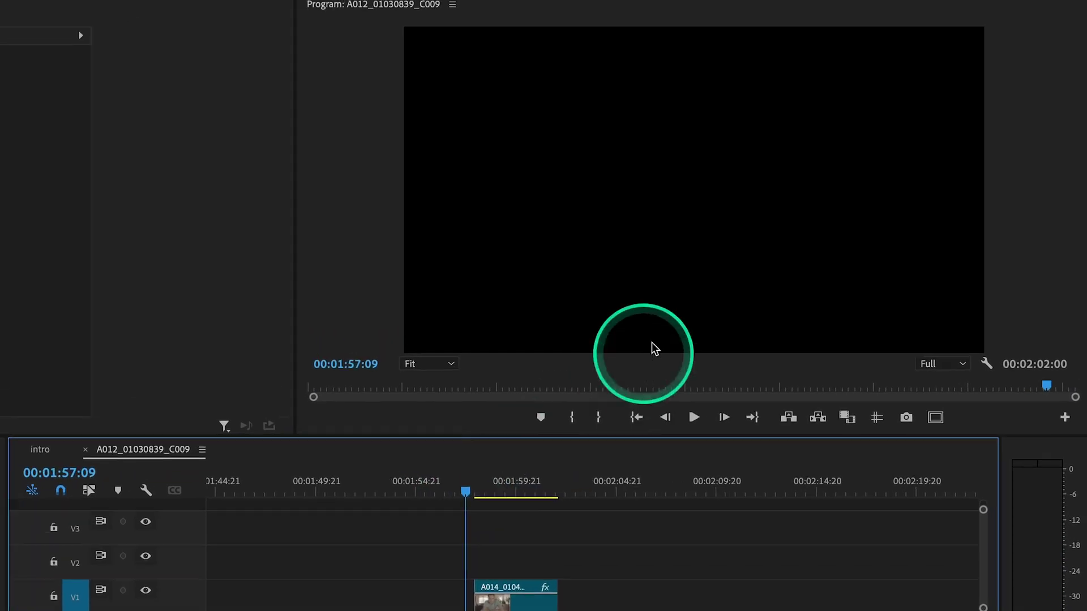
{"action": "left_click", "coordinate": [899, 63]}
Switch to the Essentials workspace and load MONO-001.wav's Dialogue settings in Essential Sound
{"action": "left_click", "coordinate": [906, 13]}
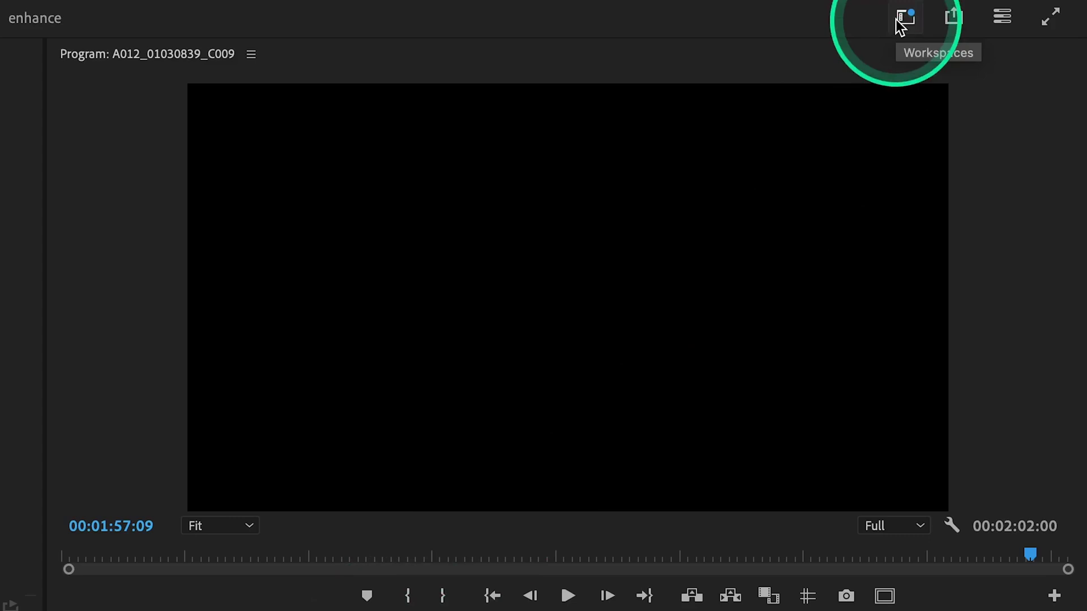
{"action": "left_click", "coordinate": [901, 25]}
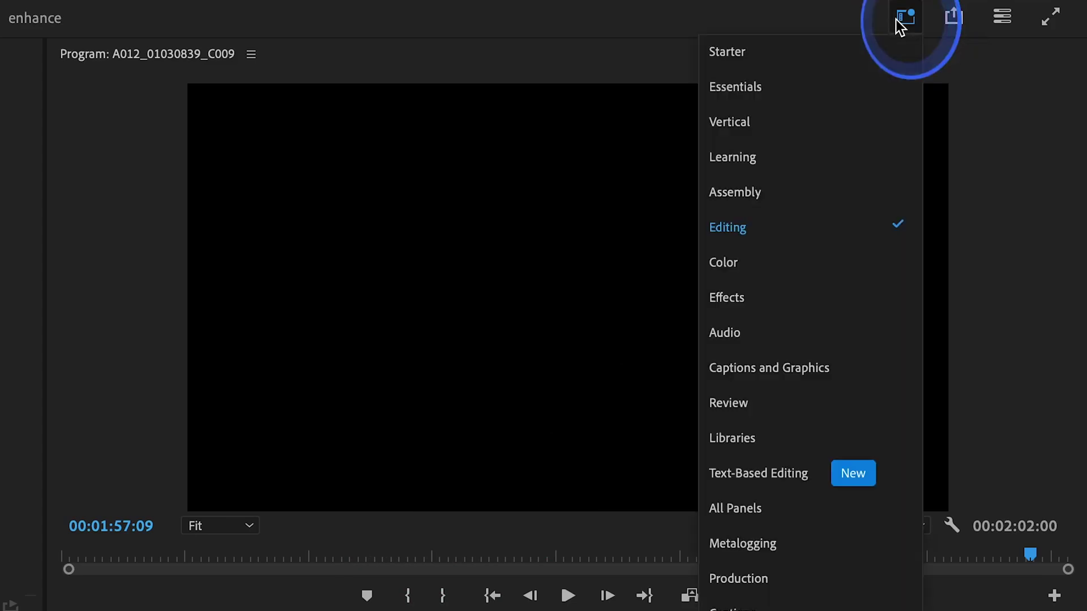
{"action": "left_click", "coordinate": [825, 86]}
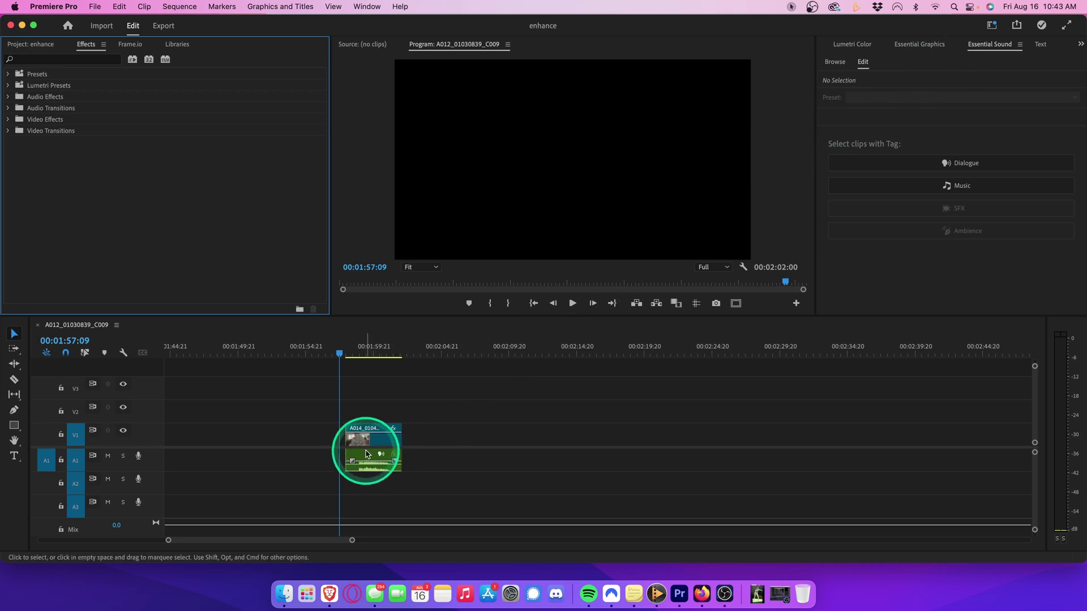
{"action": "left_click", "coordinate": [365, 453]}
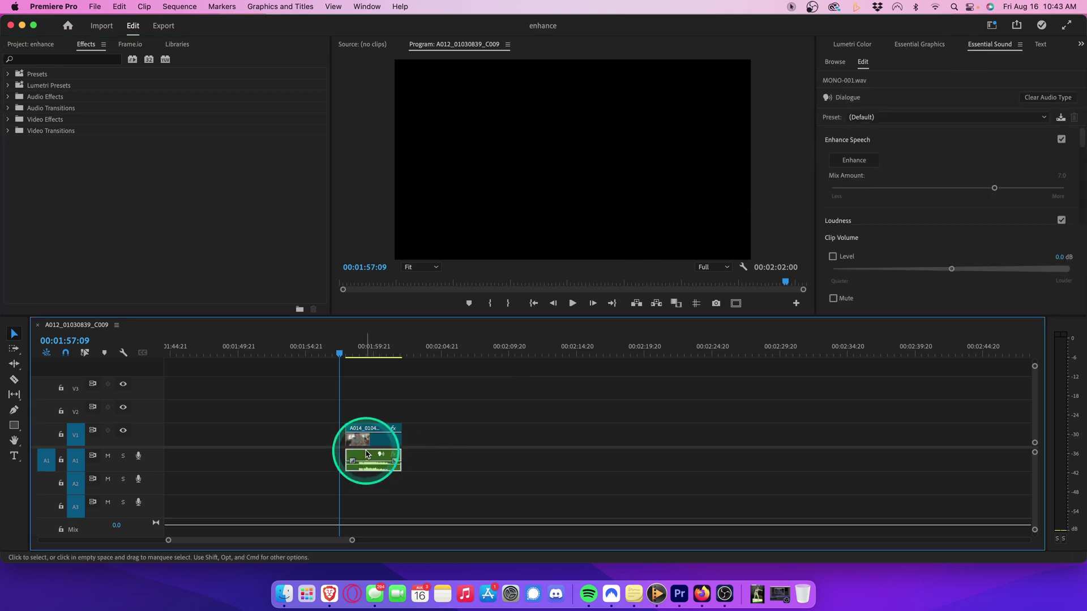
{"action": "left_click", "coordinate": [984, 44]}
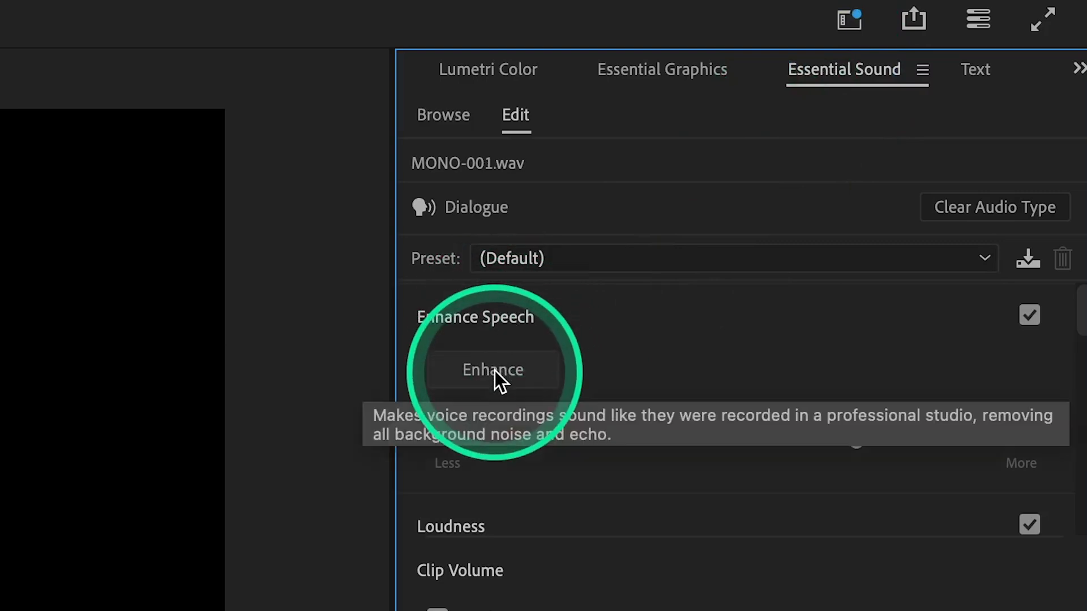
Run Enhance Speech on MONO-001.wav, yielding a custom preset with Mix Amount 7.0
{"action": "left_click", "coordinate": [495, 371]}
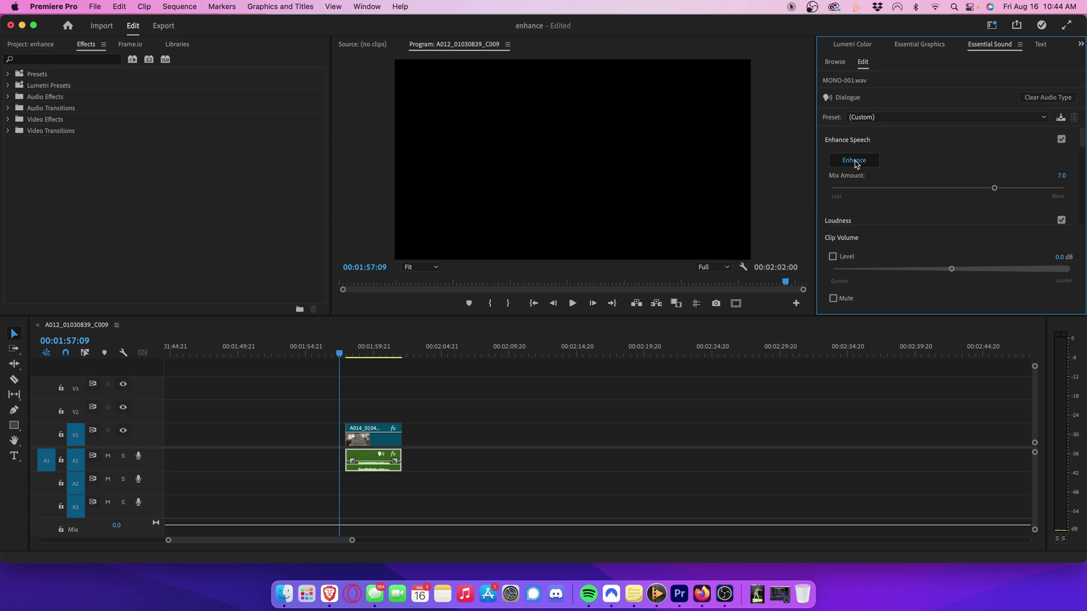
Play the enhanced MONO-001.wav clip, then raise its Mix Amount to 9.0
{"action": "left_click", "coordinate": [340, 358]}
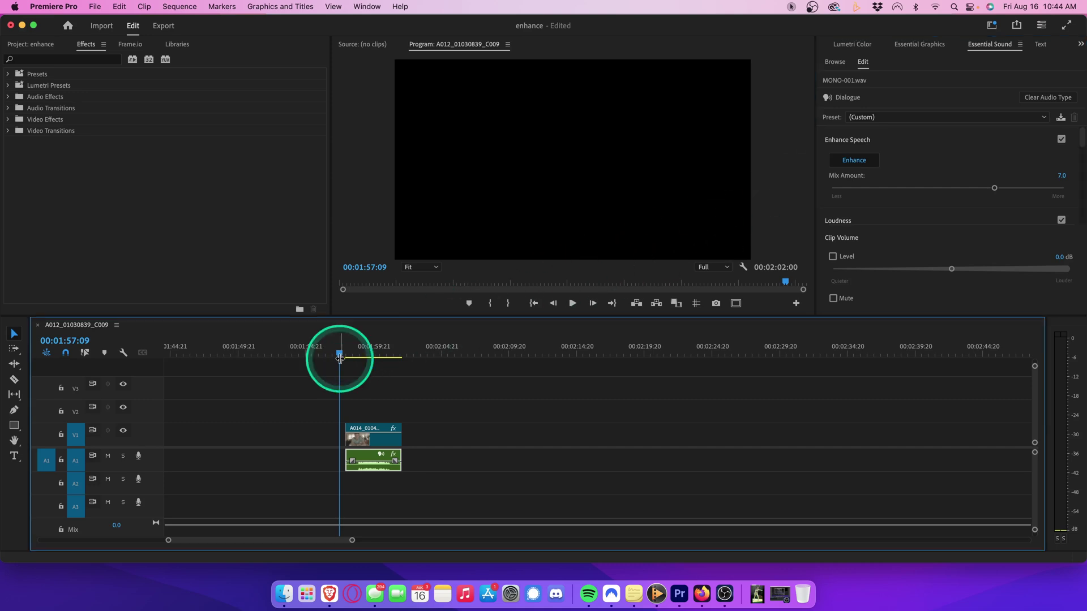
{"action": "key", "text": "space"}
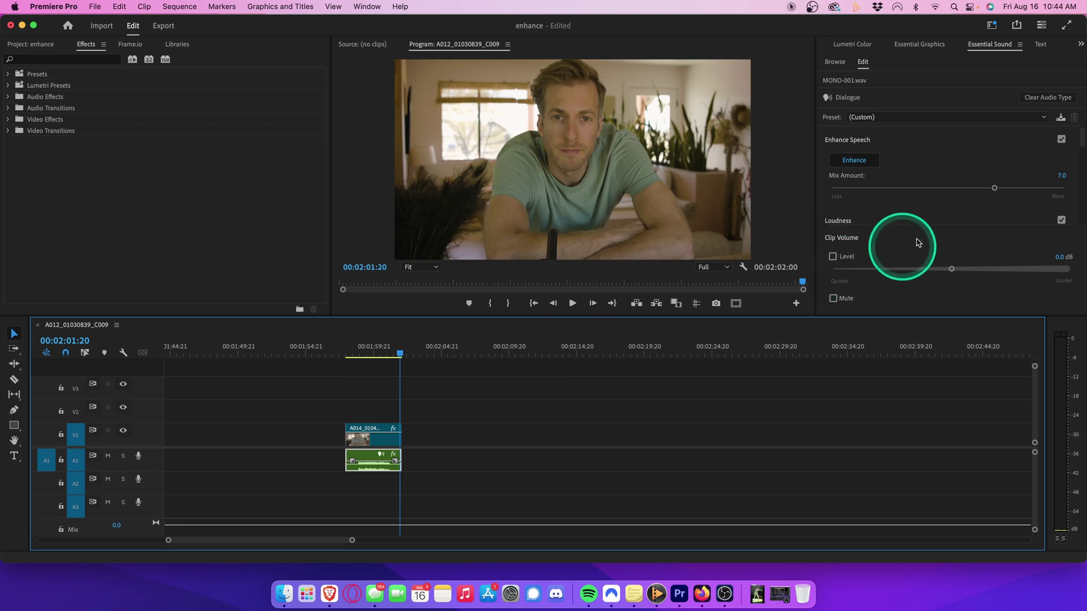
{"action": "left_click", "coordinate": [995, 189]}
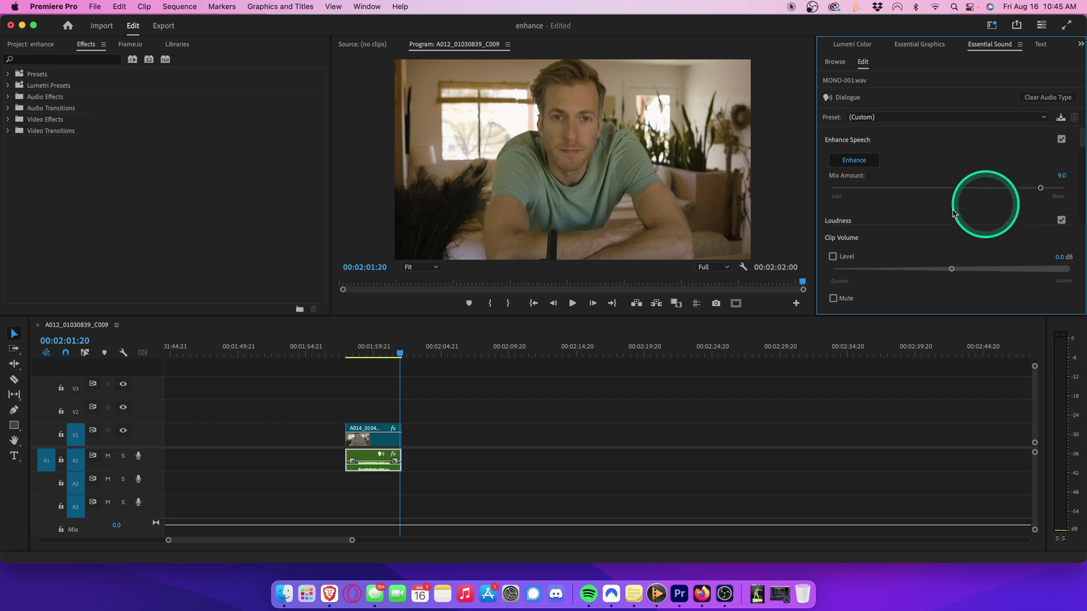
Move the playhead back before the clip to replay it at Mix Amount 9.0
{"action": "left_click", "coordinate": [345, 355]}
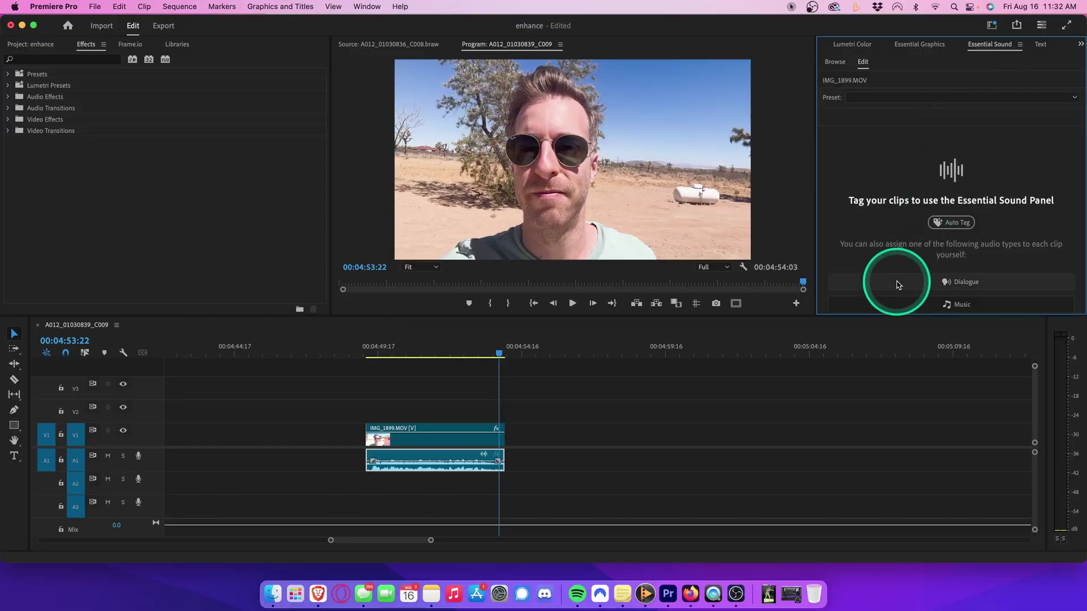
Tag IMG_1899.MOV as Dialogue, run Enhance Speech, play it back, and raise Mix Amount
{"action": "left_click", "coordinate": [897, 283]}
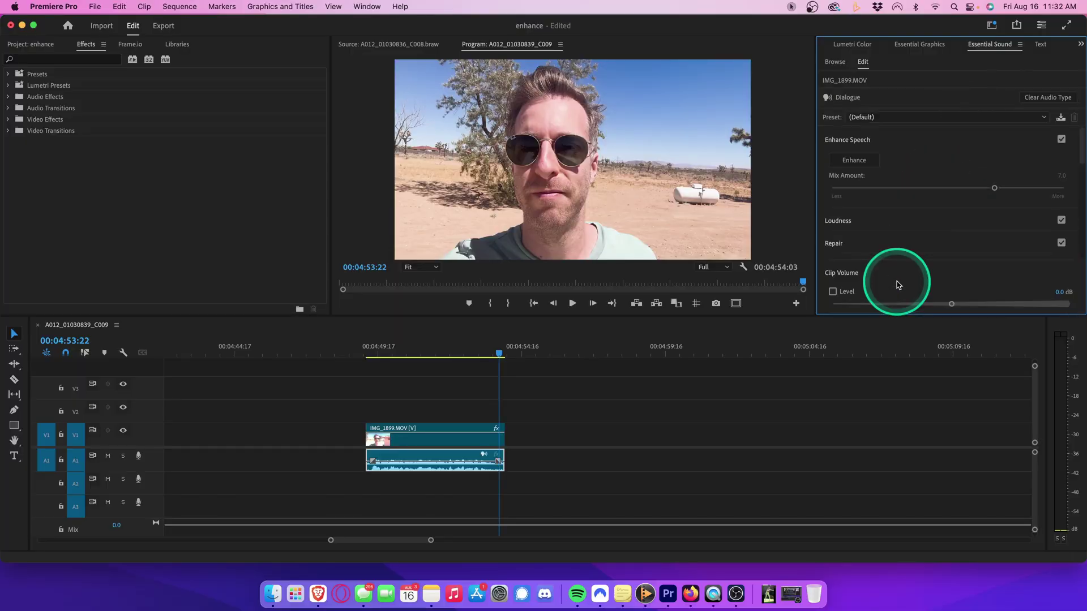
{"action": "left_click", "coordinate": [867, 161]}
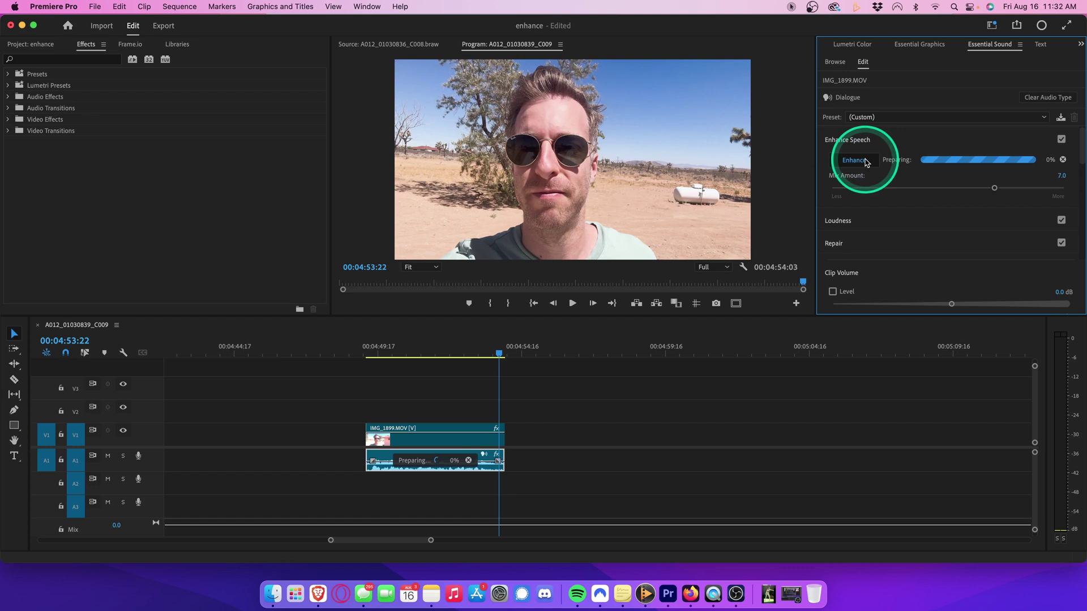
{"action": "left_click", "coordinate": [373, 346]}
{"action": "key", "text": "space"}
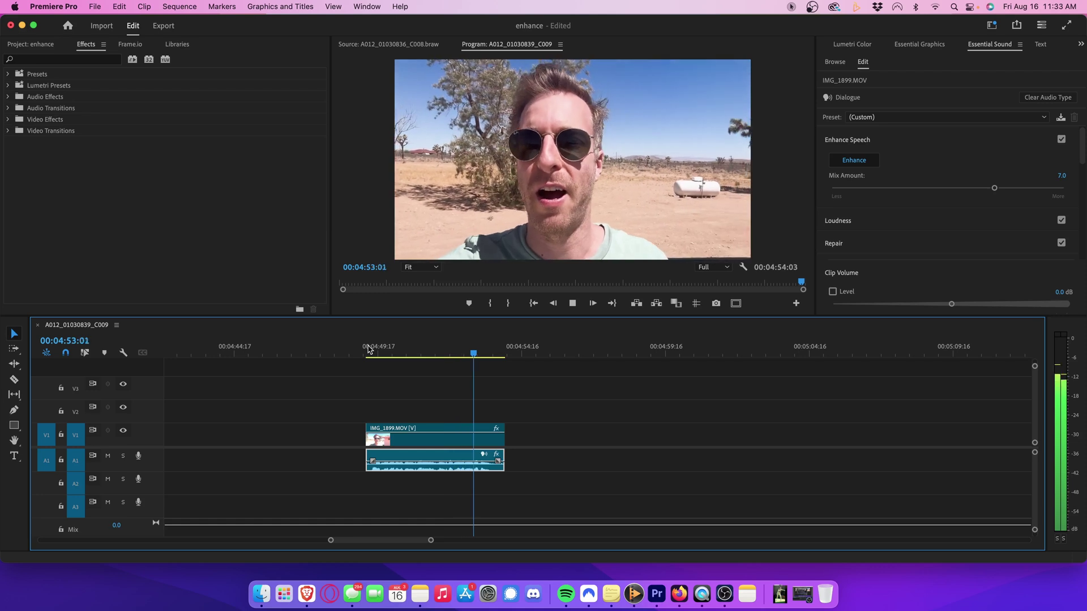
{"action": "key", "text": "space"}
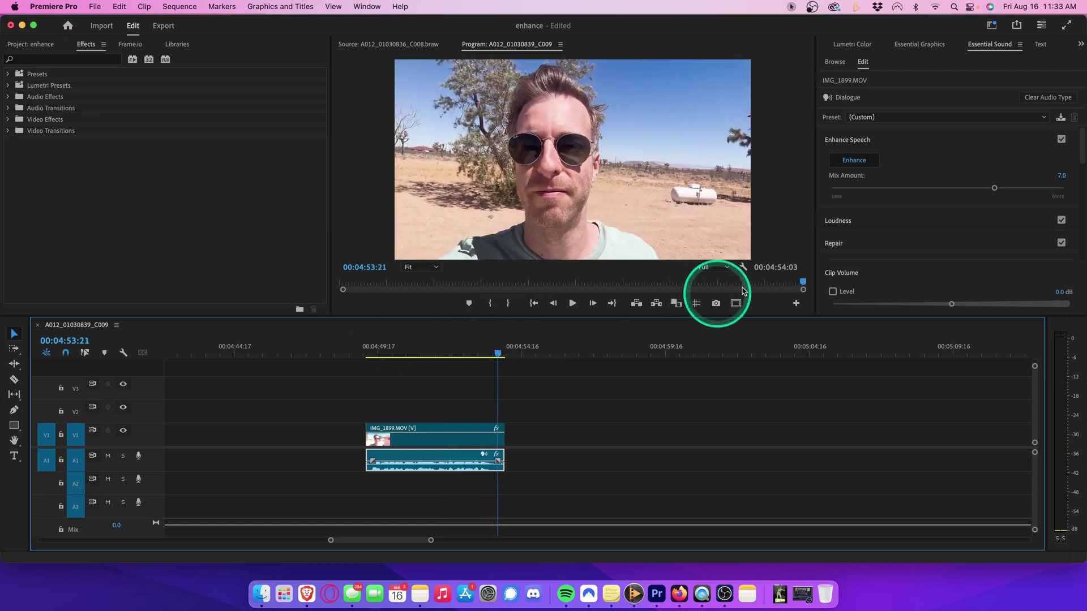
{"action": "left_click", "coordinate": [995, 188]}
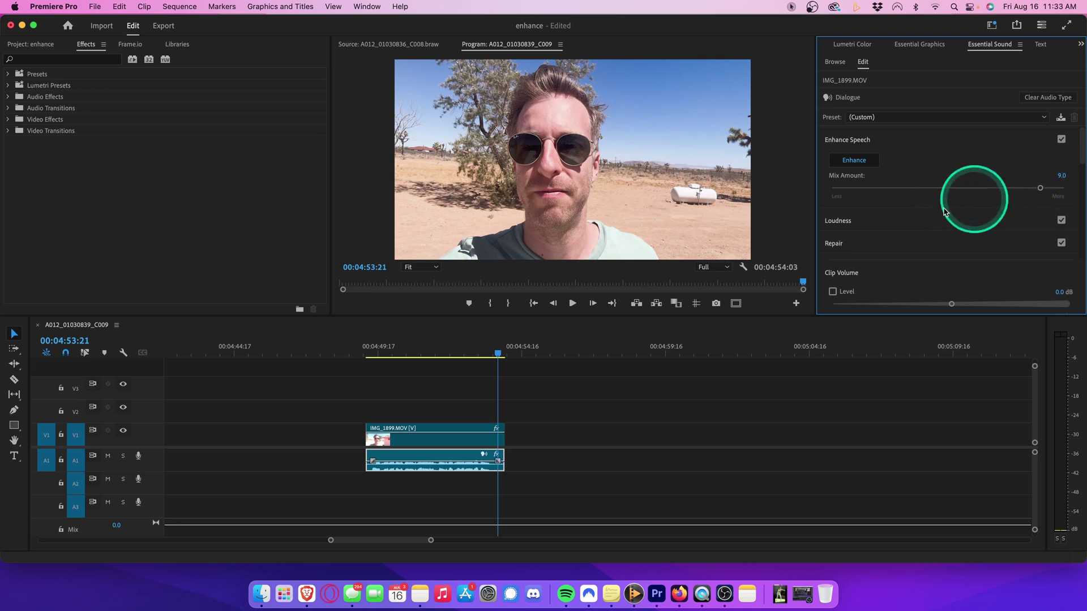
Replay IMG_1899.MOV from its start to hear the Mix Amount 9.0 enhancement
{"action": "left_click", "coordinate": [365, 354]}
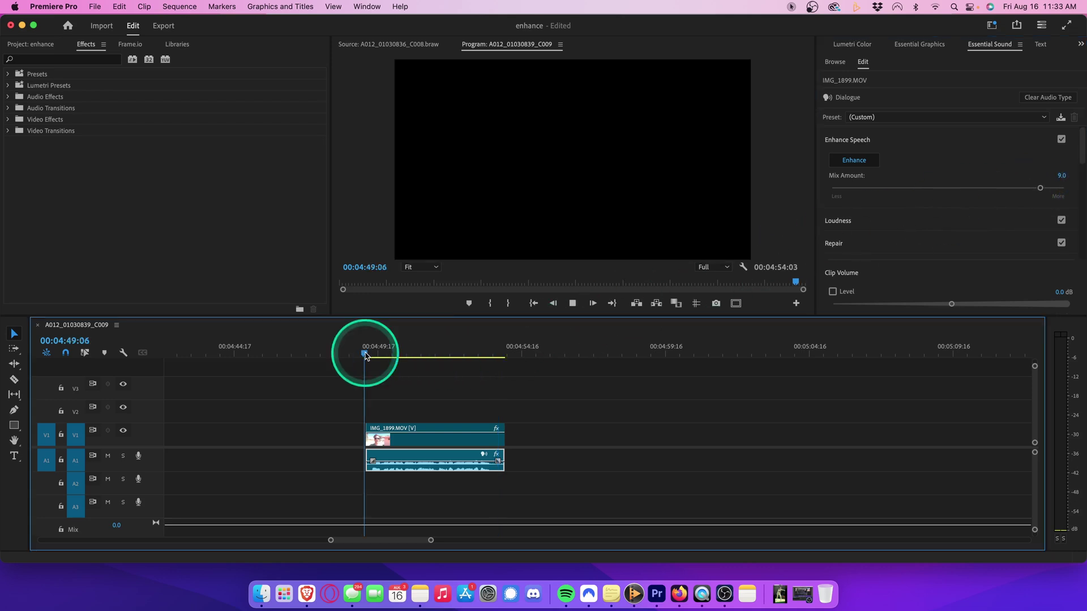
{"action": "key", "text": "space"}
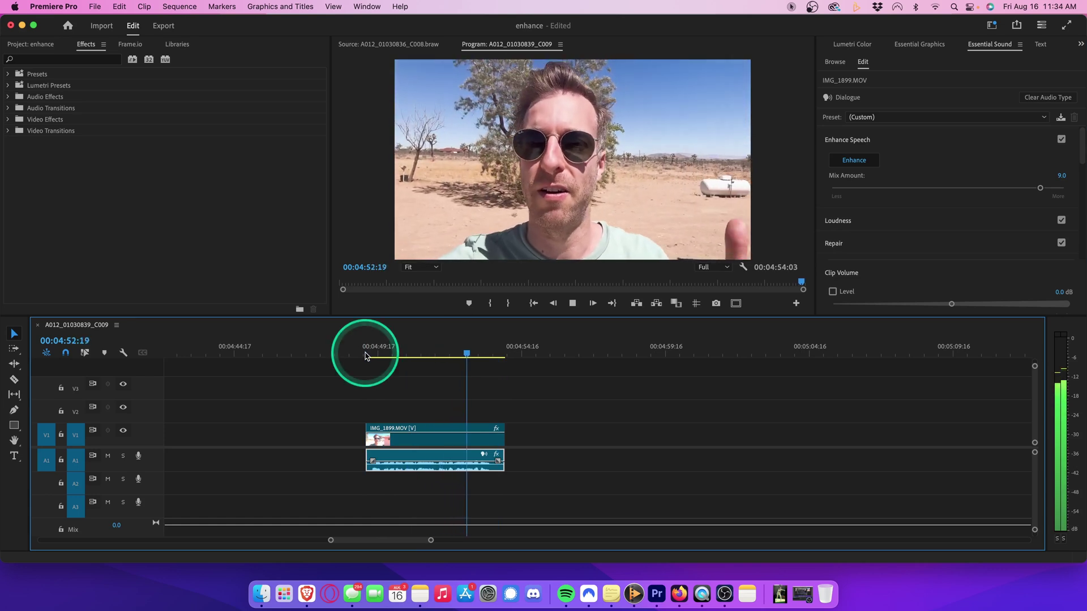
{"action": "key", "text": "space"}
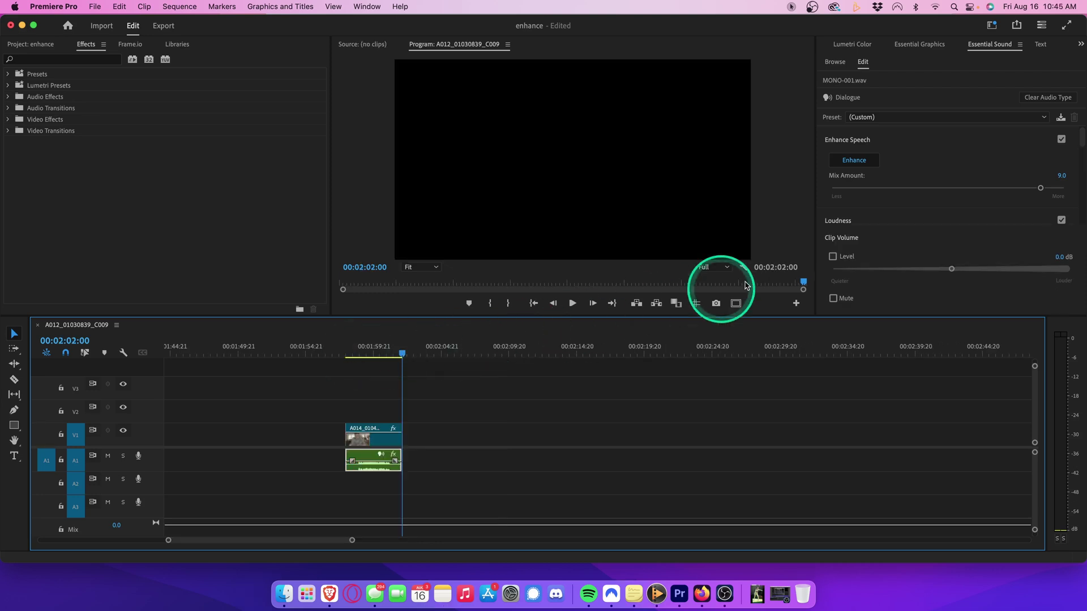
Raise MONO-001.wav's Clip Volume level to 1.0 dB and replay the clip
{"action": "left_click", "coordinate": [952, 270]}
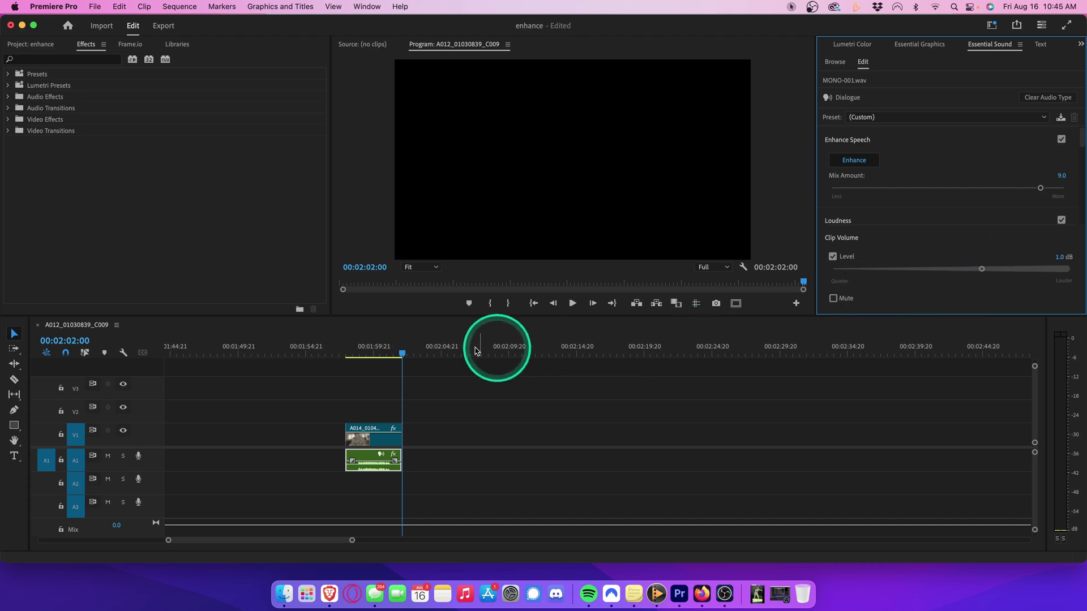
{"action": "left_click", "coordinate": [329, 353]}
{"action": "key", "text": "space"}
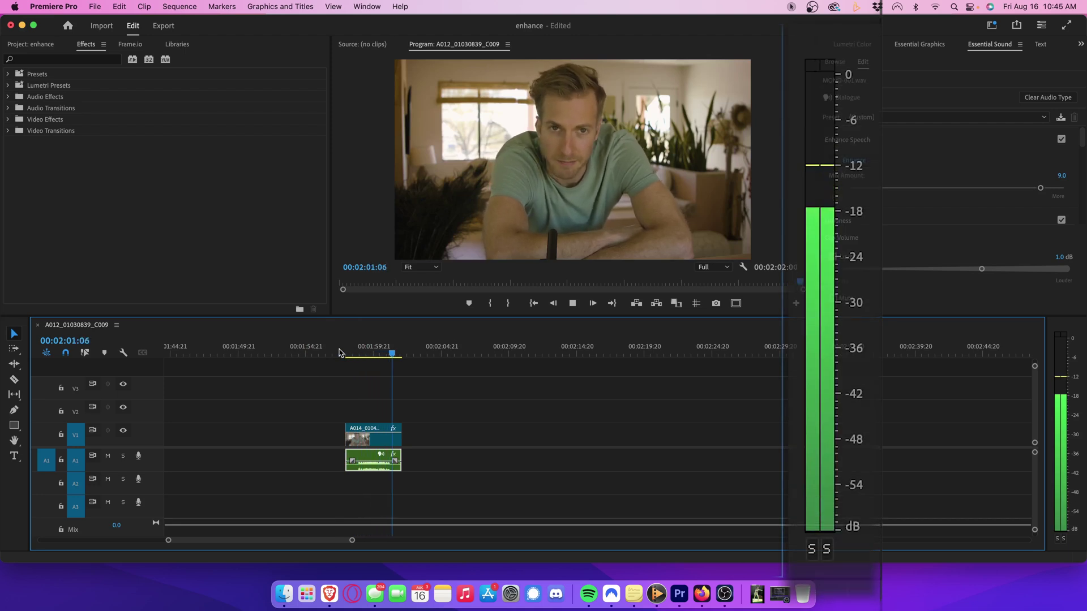
{"action": "key", "text": "space"}
Apply the From Outside a Building preset to MONO-001.wav and preview the result
{"action": "left_click", "coordinate": [963, 116]}
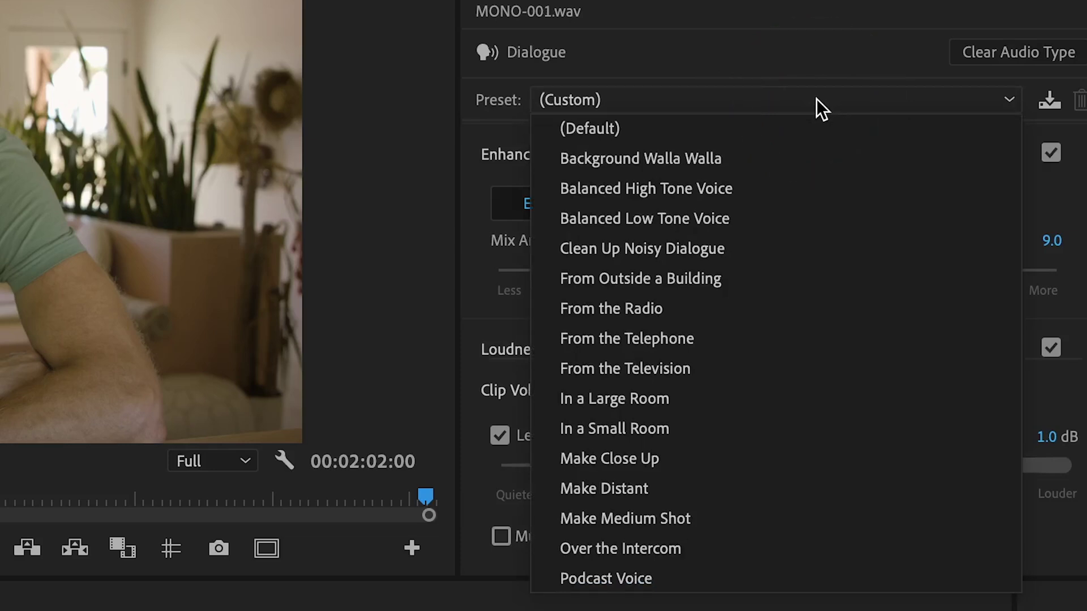
{"action": "left_click", "coordinate": [657, 270]}
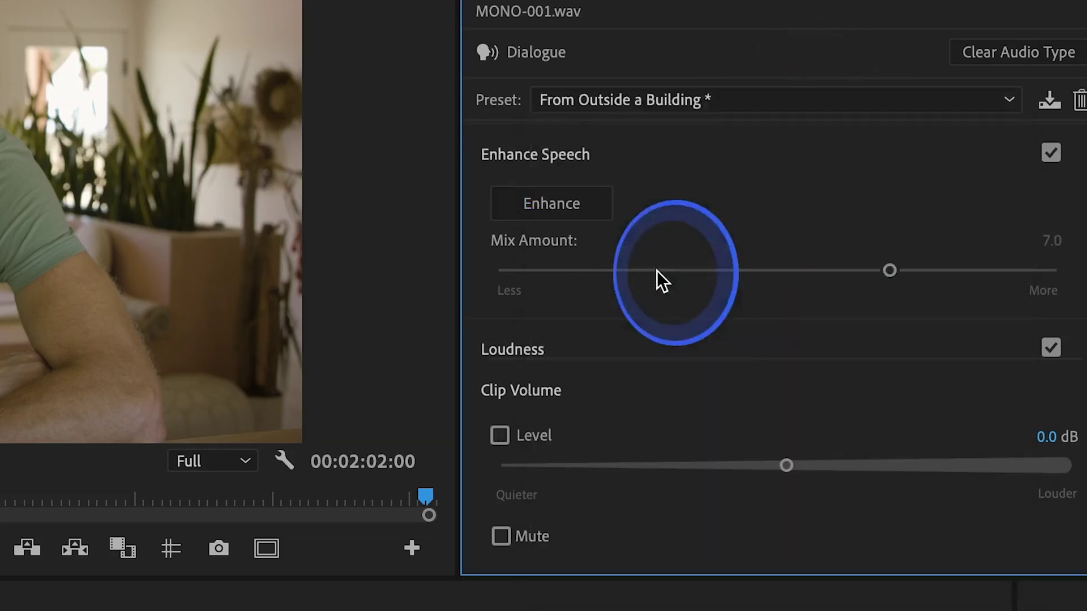
{"action": "left_click", "coordinate": [347, 355]}
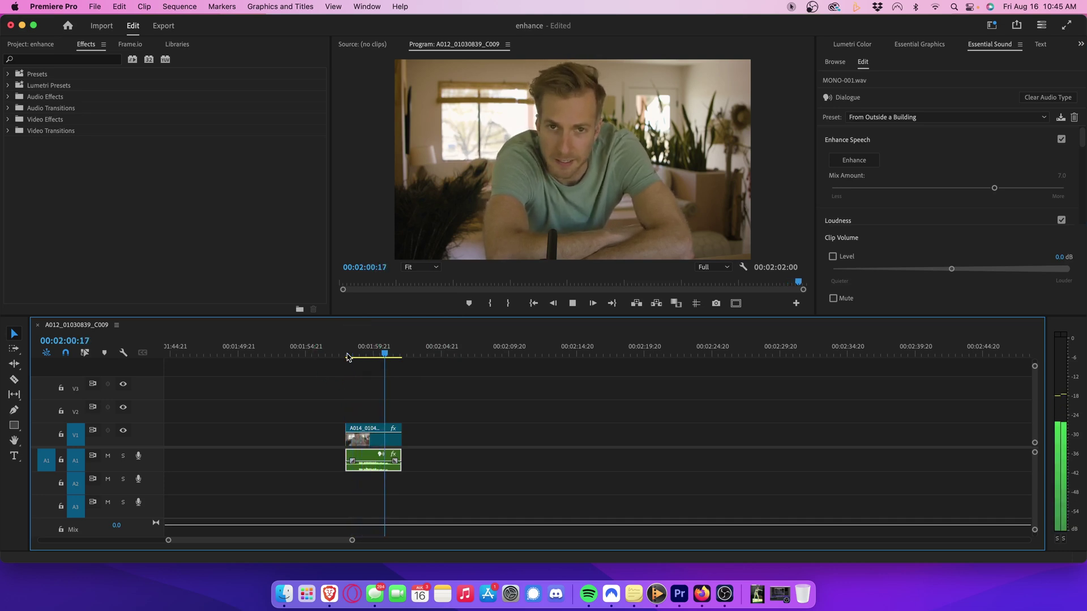
{"action": "key", "text": "space"}
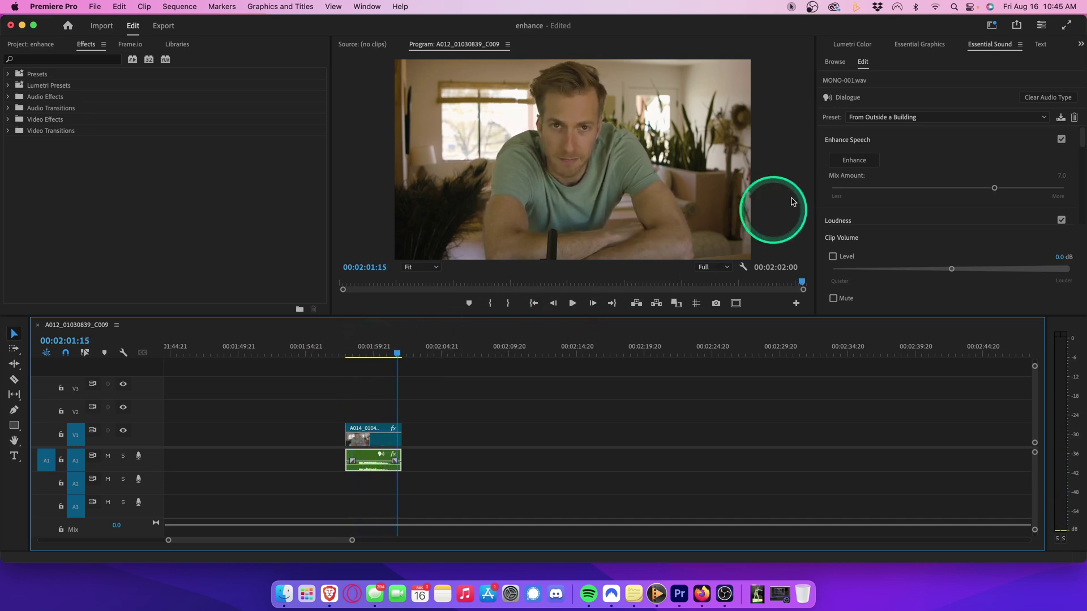
{"action": "left_click", "coordinate": [943, 117]}
Apply the From the Radio preset to MONO-001.wav and play it back from 00:01:58:00
{"action": "left_click_drag", "start_coordinate": [922, 154], "coordinate": [886, 205]}
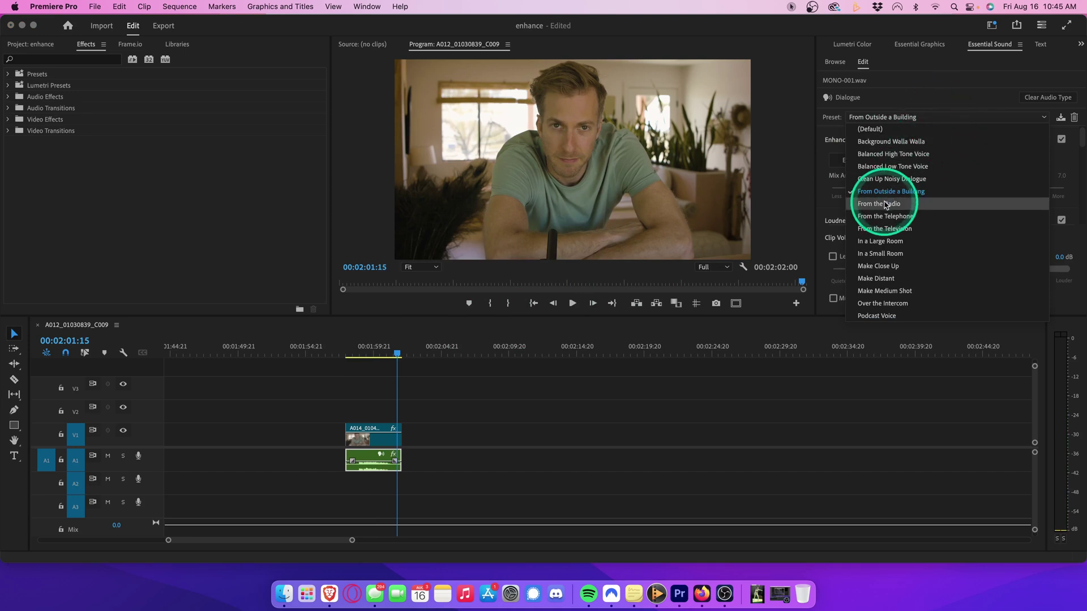
{"action": "left_click", "coordinate": [886, 204]}
{"action": "left_click", "coordinate": [347, 354]}
{"action": "key", "text": "space"}
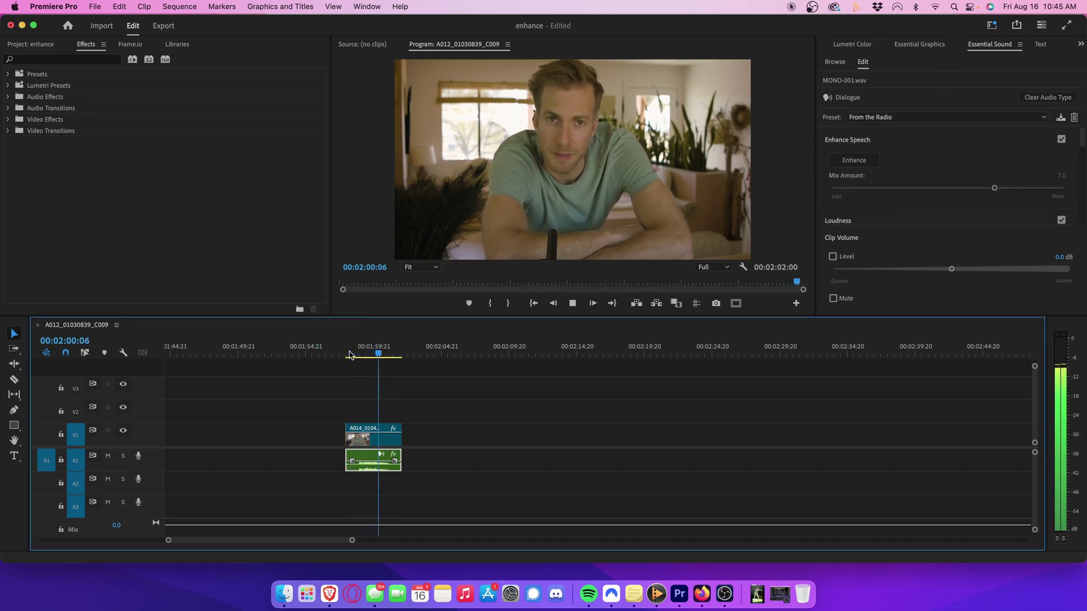
{"action": "key", "text": "space"}
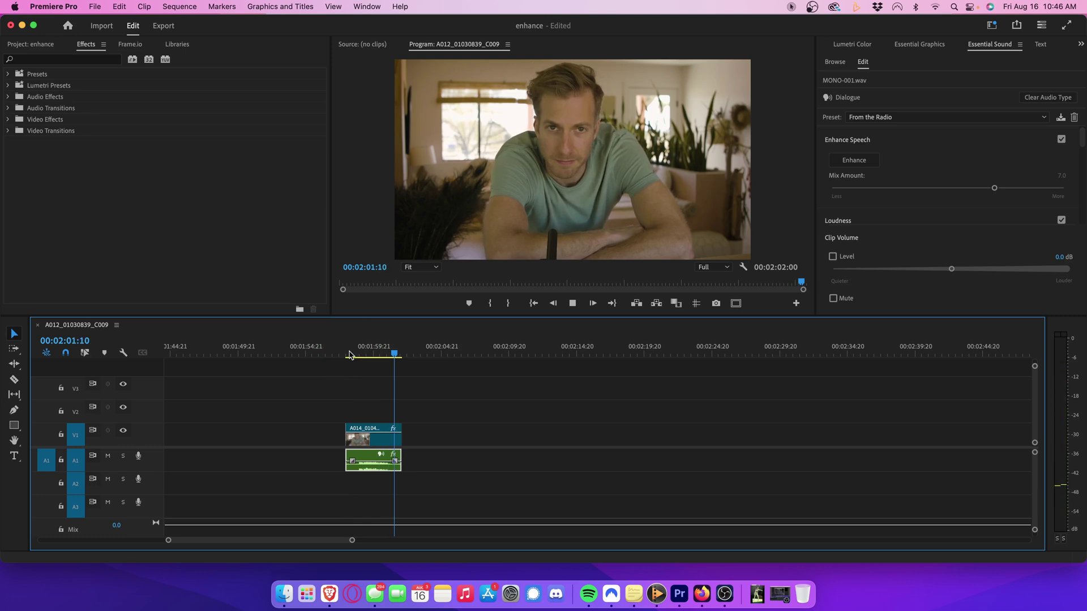